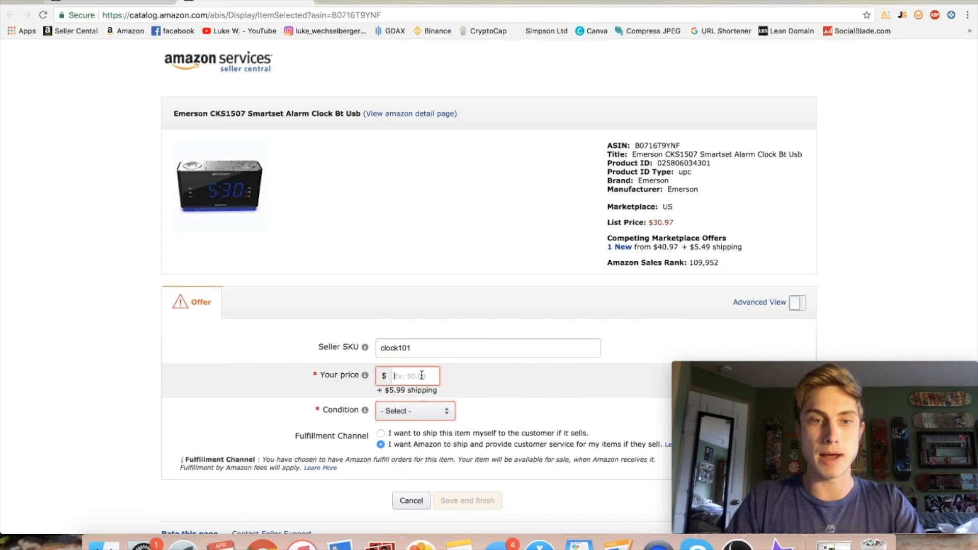
# Set the alarm clock offer's price to $39.99 and its condition to New, and save the listing
pyautogui.write('39.99')
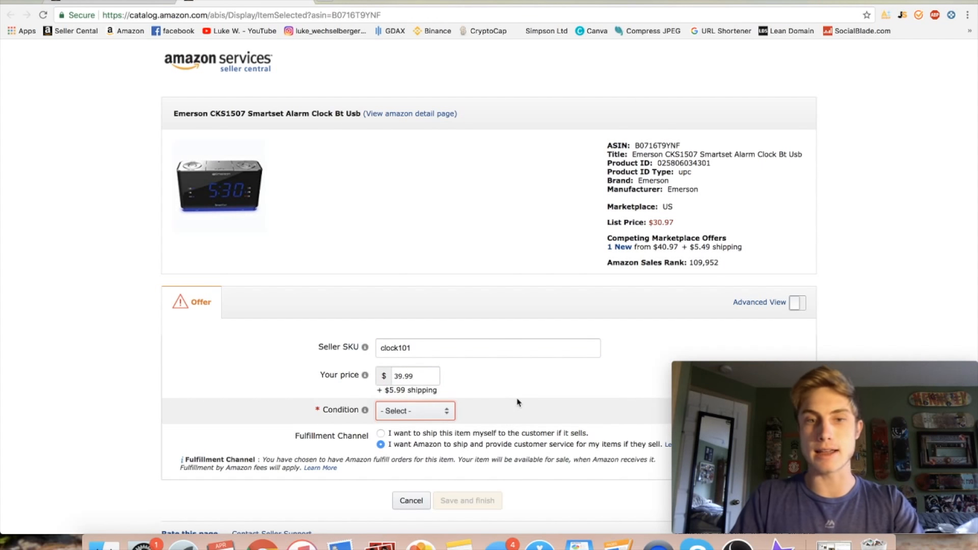
pyautogui.click(433, 414)
pyautogui.click(402, 423)
pyautogui.scroll(-3, 408, 356)
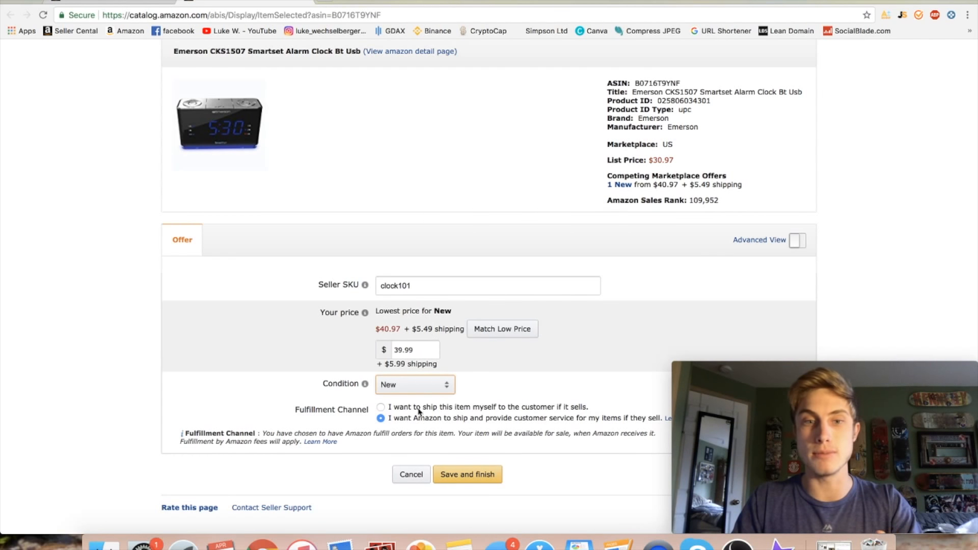
pyautogui.moveTo(415, 350); pyautogui.dragTo(395, 350)
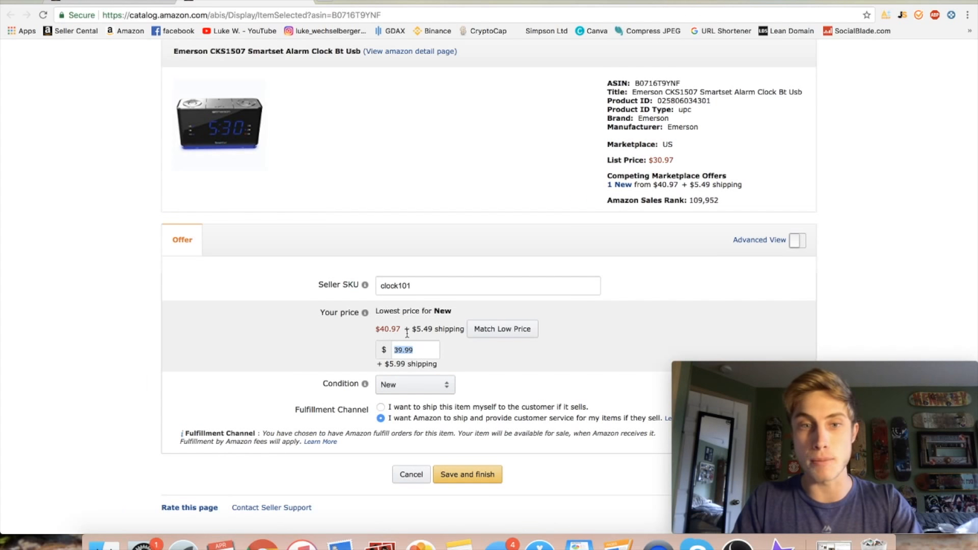
pyautogui.click(472, 477)
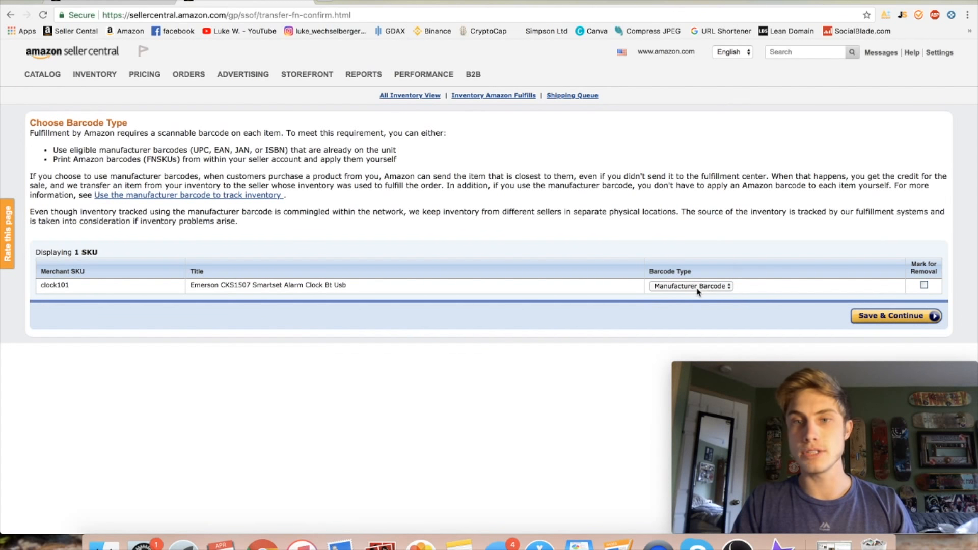
# Choose Manufacturer Barcode as the barcode type for clock101 and save the choice
pyautogui.click(698, 288)
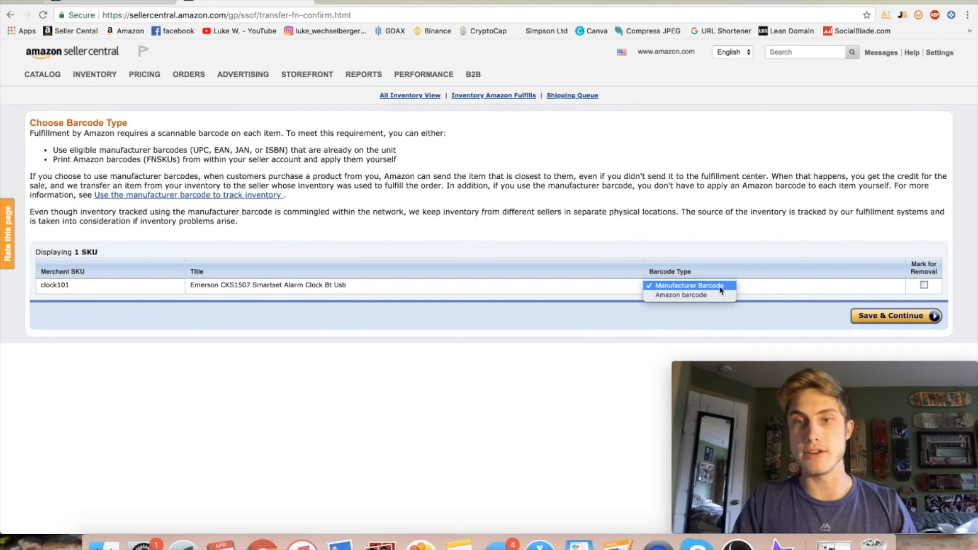
pyautogui.click(723, 289)
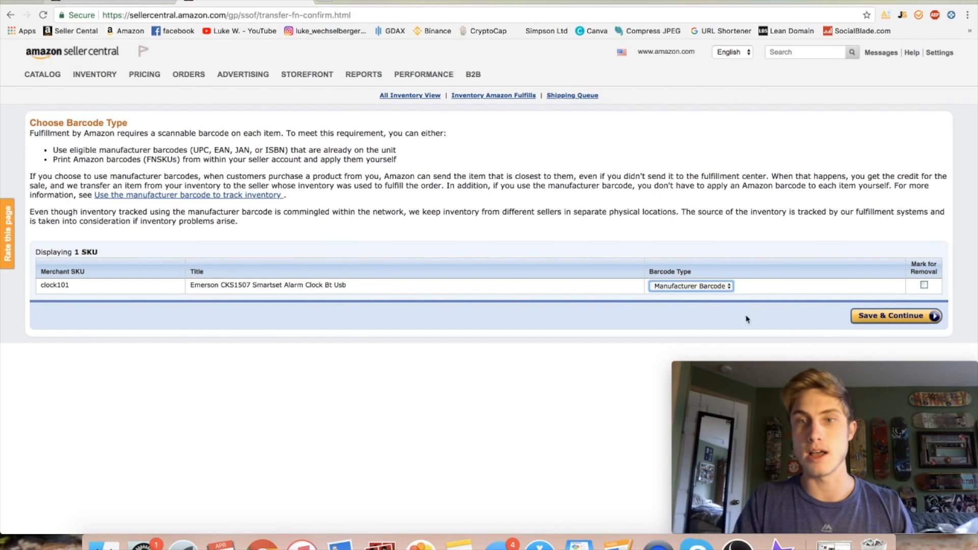
pyautogui.click(898, 321)
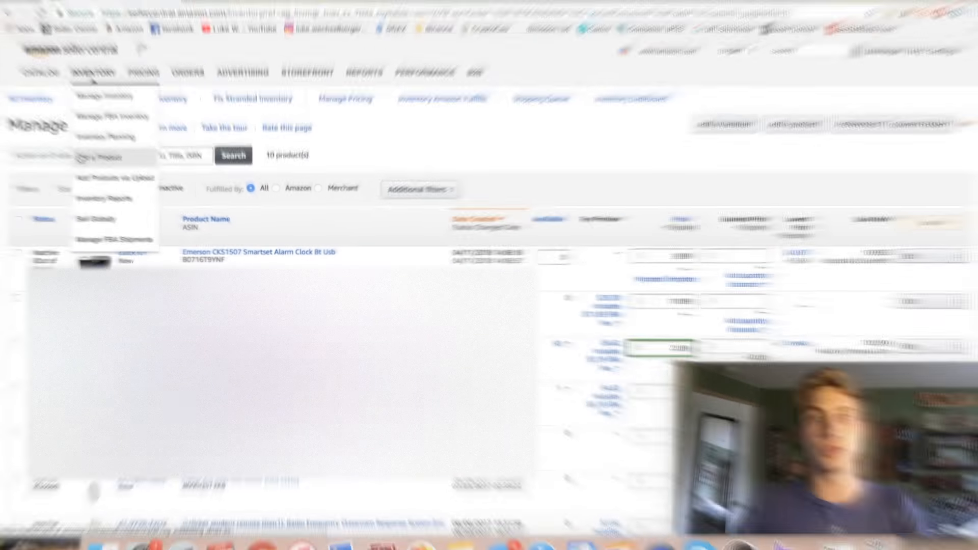
# Add a listing for the Sonic the Hedgehog Level Pack with SKU SonicLego101, New condition and price $35.99, and save it
pyautogui.click(87, 159)
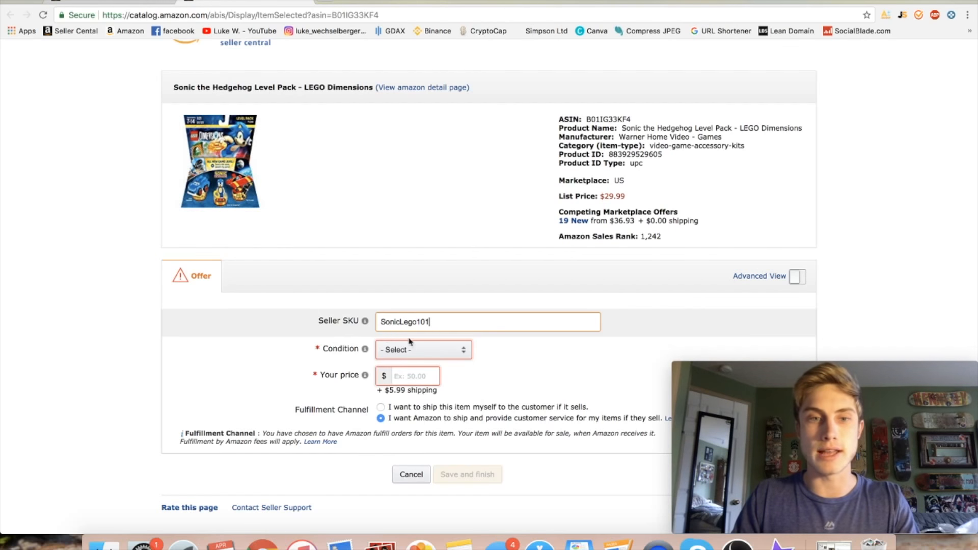
pyautogui.click(410, 348)
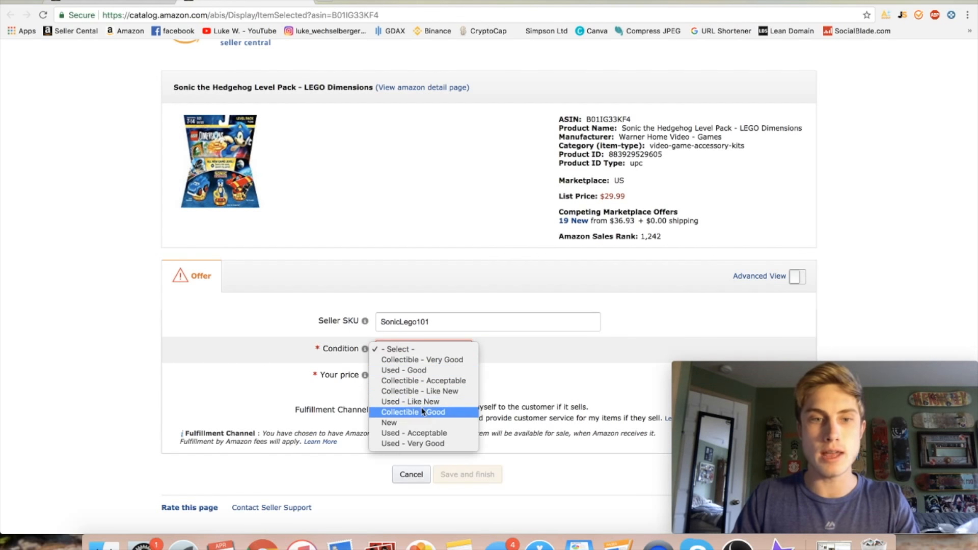
pyautogui.click(407, 422)
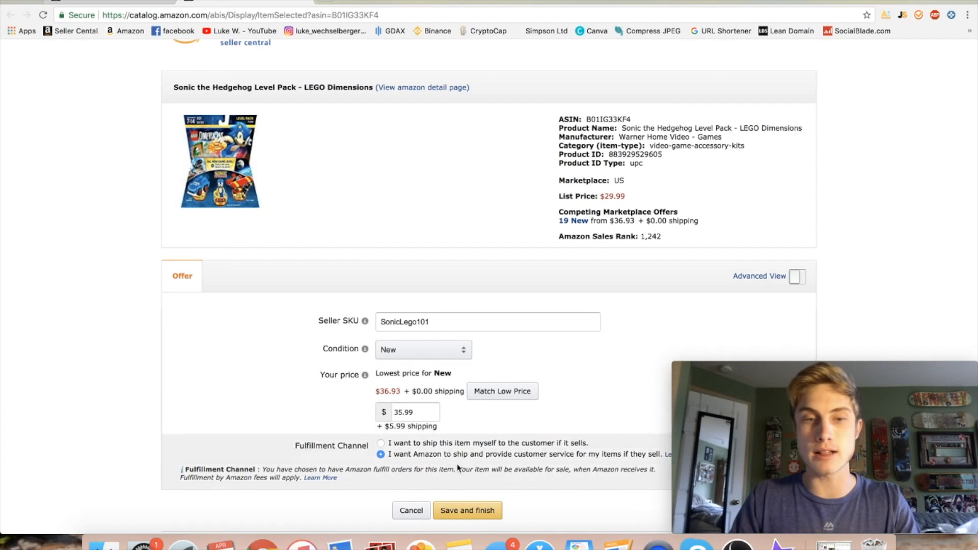
pyautogui.click(476, 511)
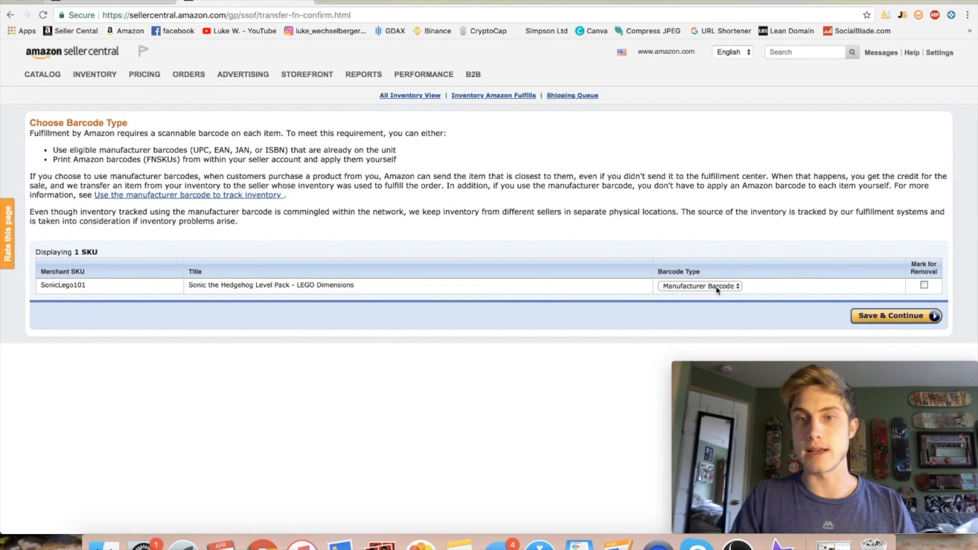
# Keep the manufacturer barcode for SonicLego101, and submit its dangerous goods information with No for batteries and No for hazardous material
pyautogui.click(894, 315)
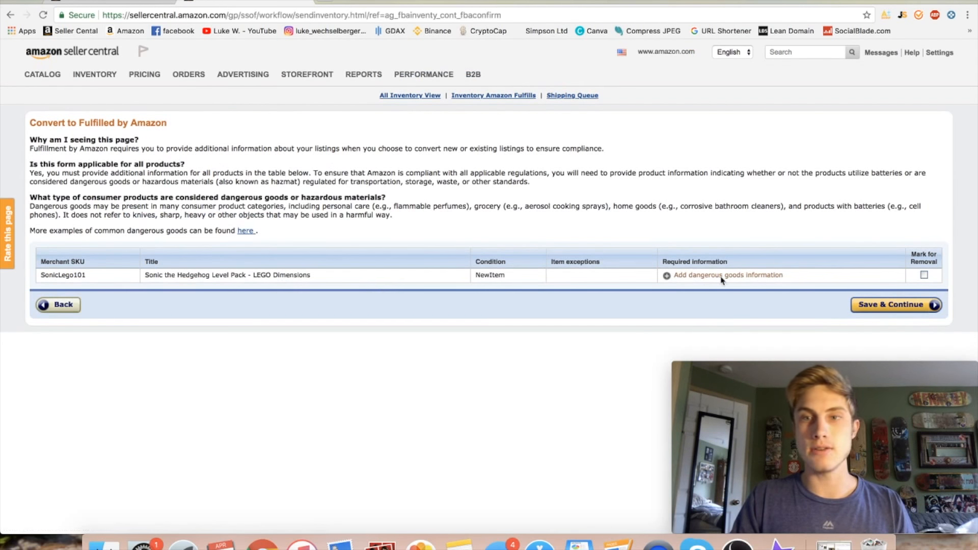
pyautogui.click(722, 277)
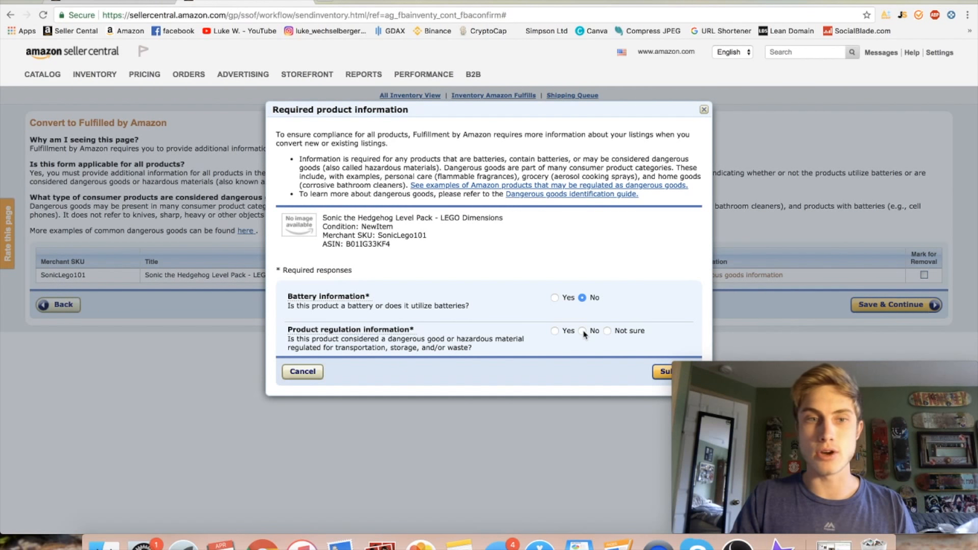
pyautogui.click(662, 373)
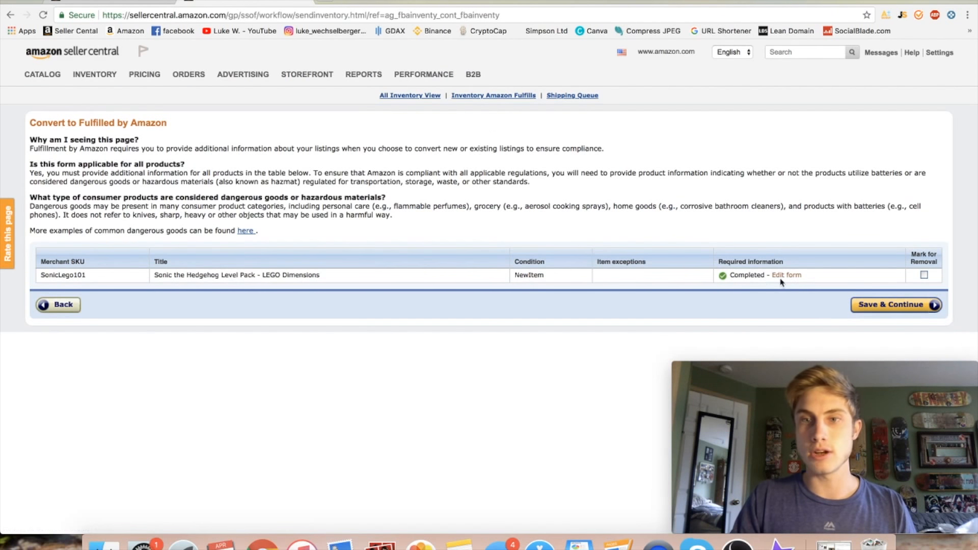
pyautogui.click(877, 303)
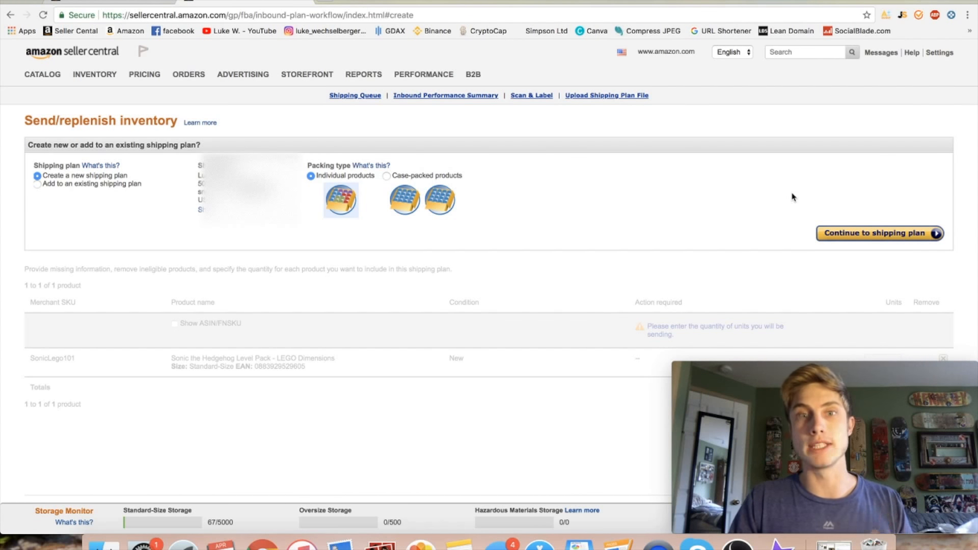
# Create a new shipping plan for individual products and set the SonicLego101 quantity to 2 units
pyautogui.click(847, 234)
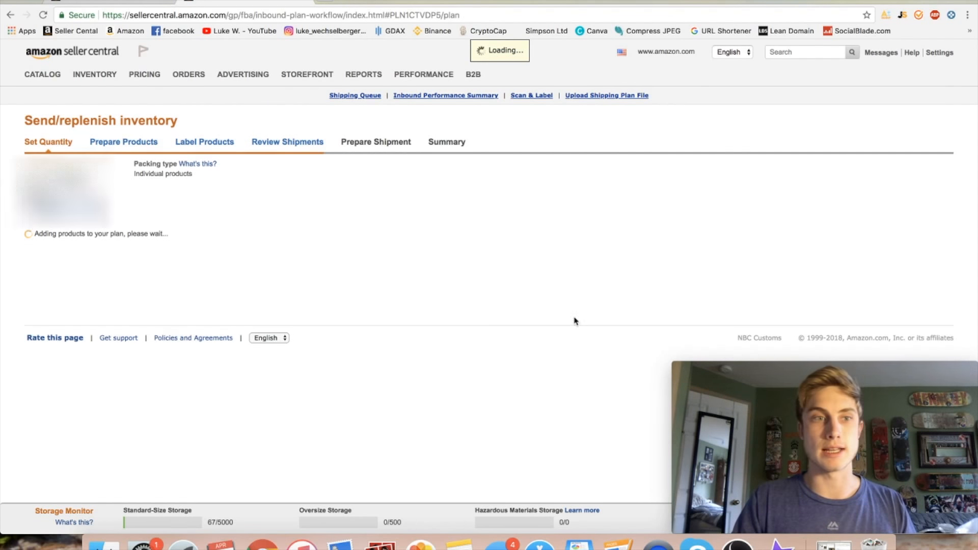
pyautogui.scroll(-2, 545, 332)
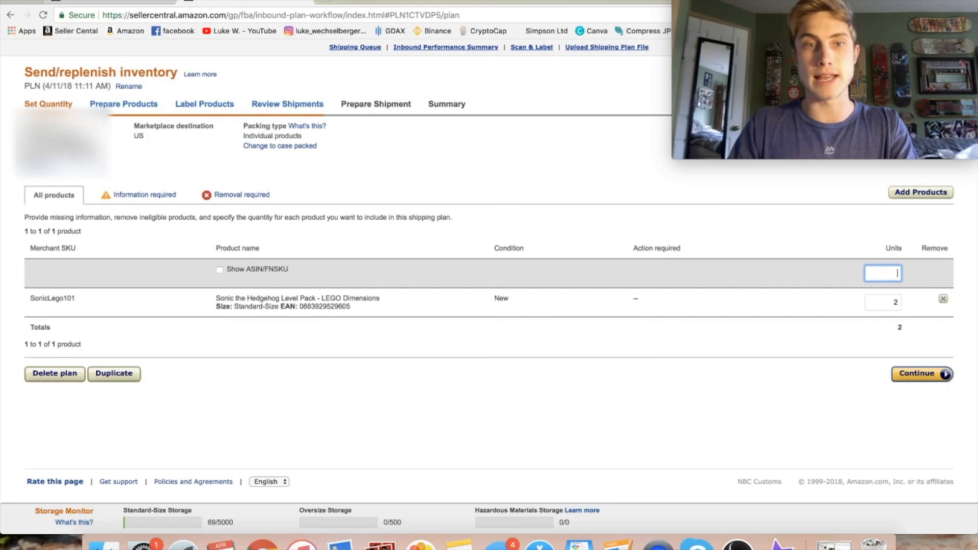
pyautogui.click(924, 377)
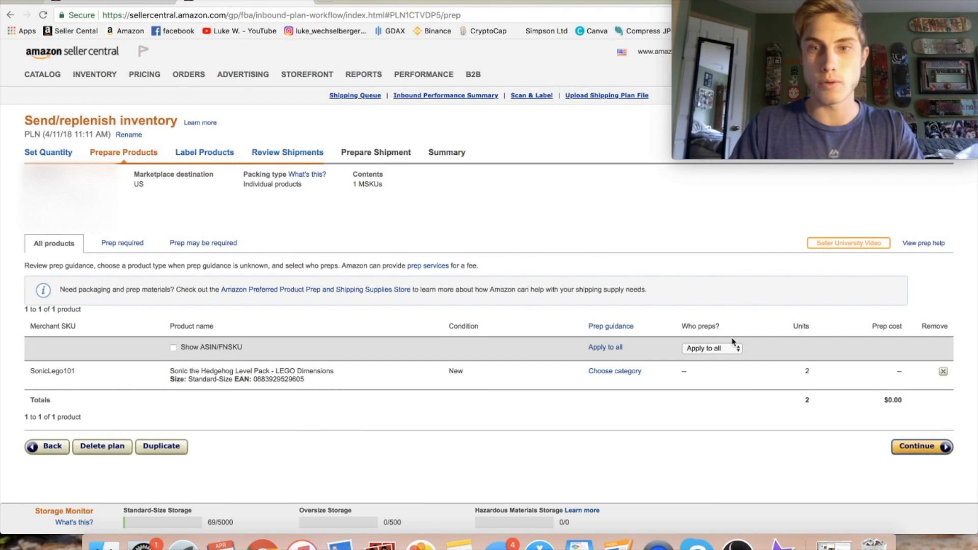
# Set Merchant as the party who preps all products and continue to product labelling
pyautogui.click(715, 350)
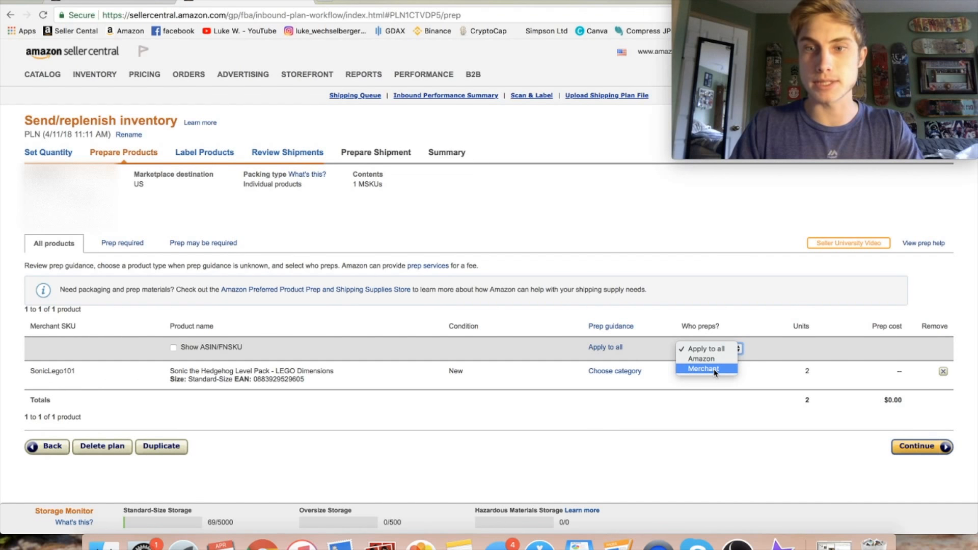
pyautogui.click(715, 369)
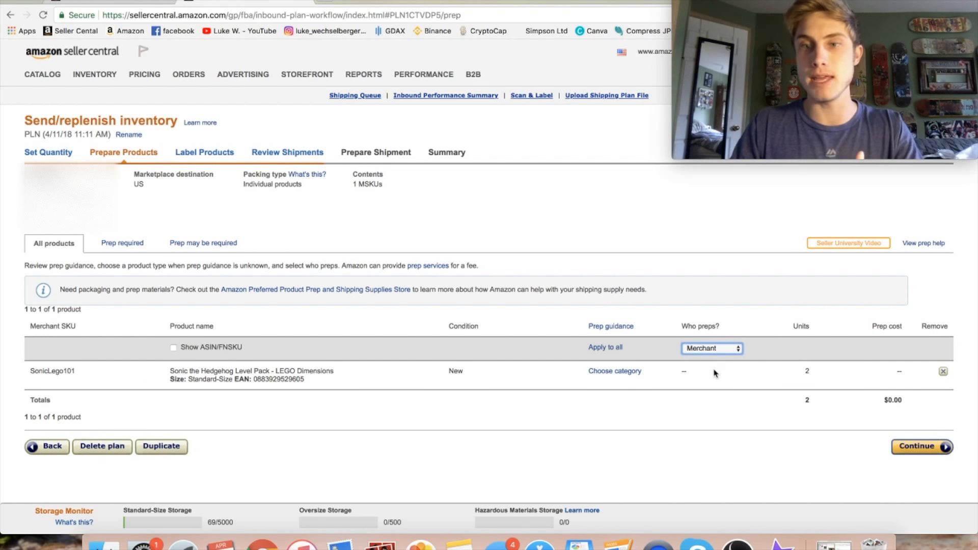
pyautogui.click(917, 446)
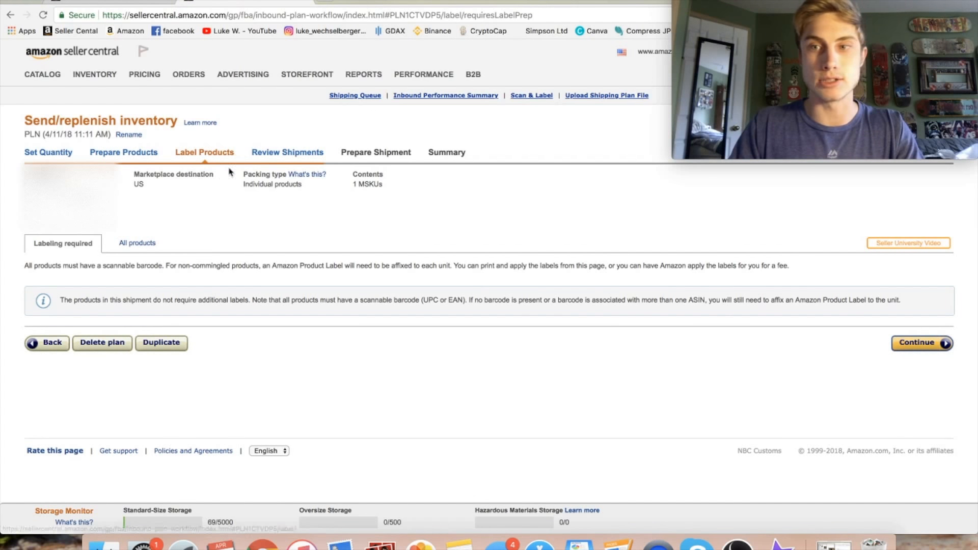
# Generate 2 product labels for SonicLego101 on the 30-up US Letter format and view the resulting PDF
pyautogui.click(136, 242)
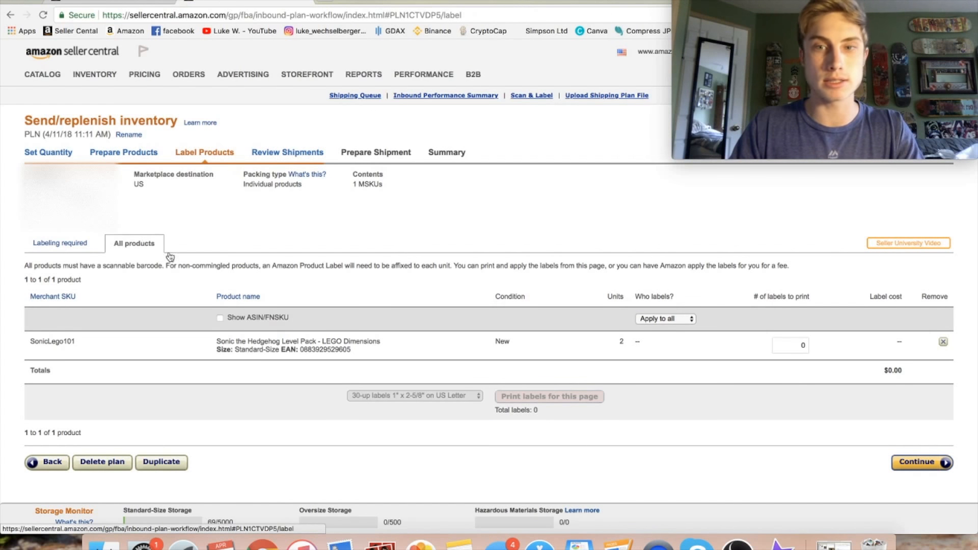
pyautogui.click(807, 347)
pyautogui.press('BackSpace')
pyautogui.write('2')
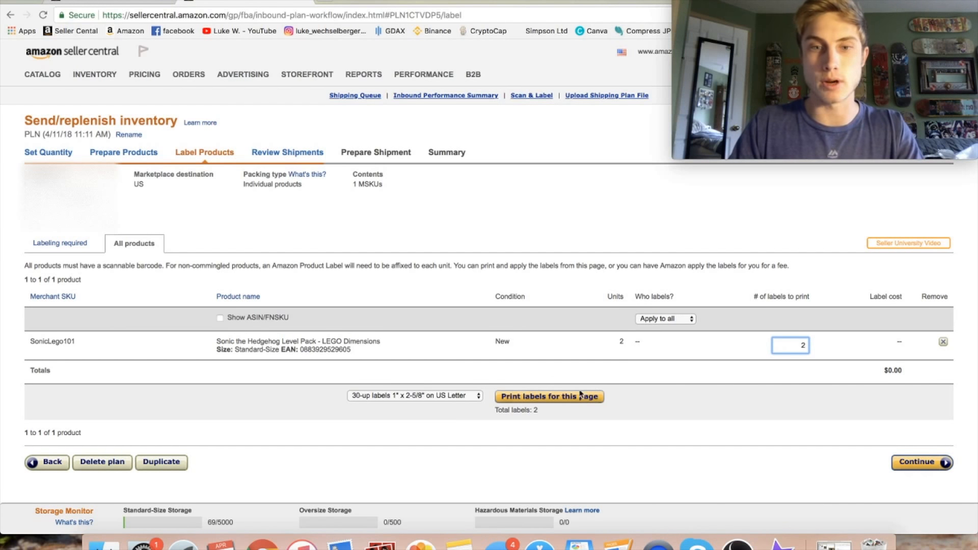
pyautogui.click(547, 400)
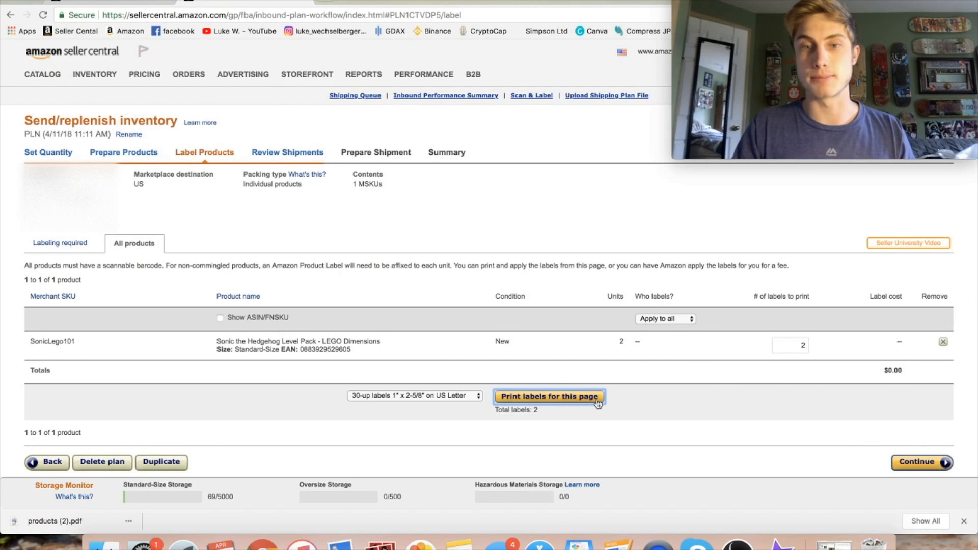
pyautogui.click(71, 521)
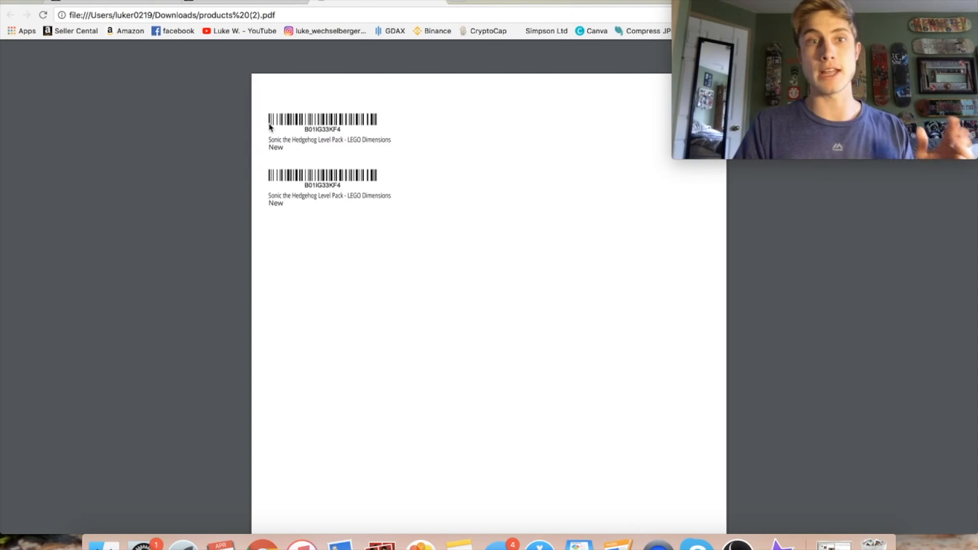
pyautogui.click(236, 2)
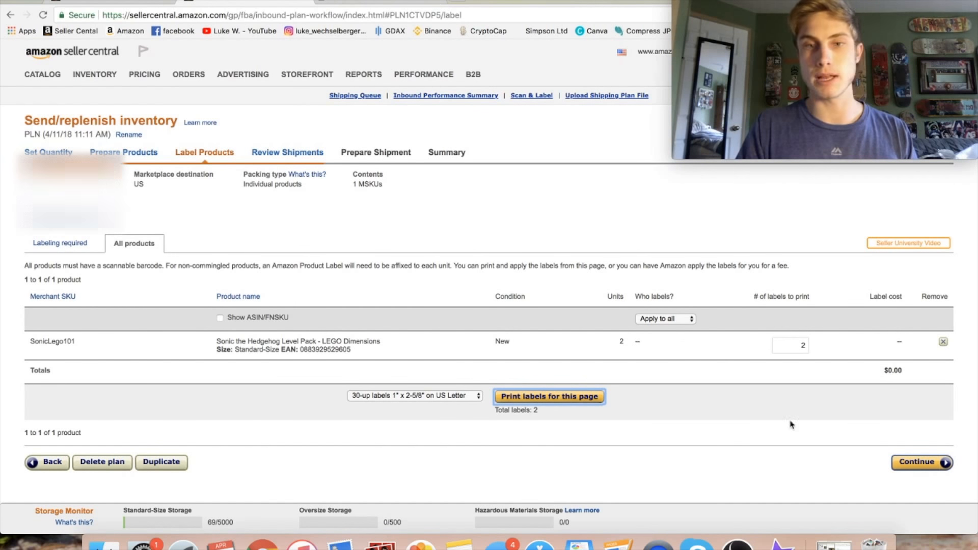
# Assign labelling of all products to Merchant and continue to the shipment review
pyautogui.click(669, 319)
pyautogui.click(666, 339)
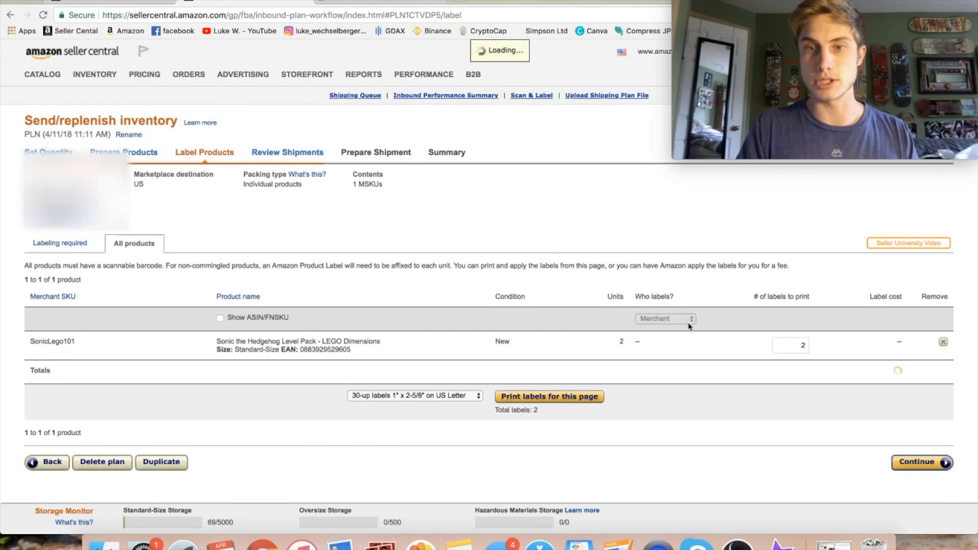
pyautogui.click(921, 463)
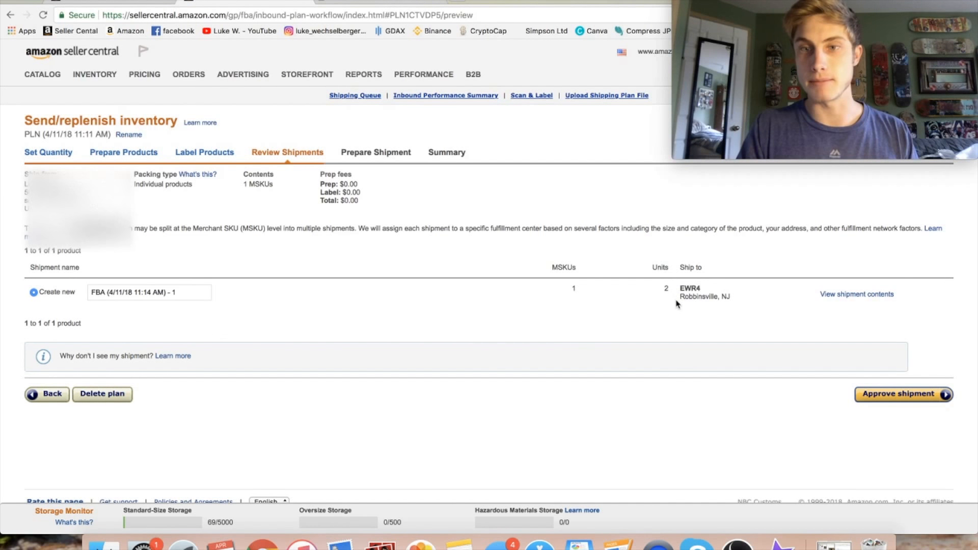
# Approve the newly created shipment and open it for preparation
pyautogui.click(888, 396)
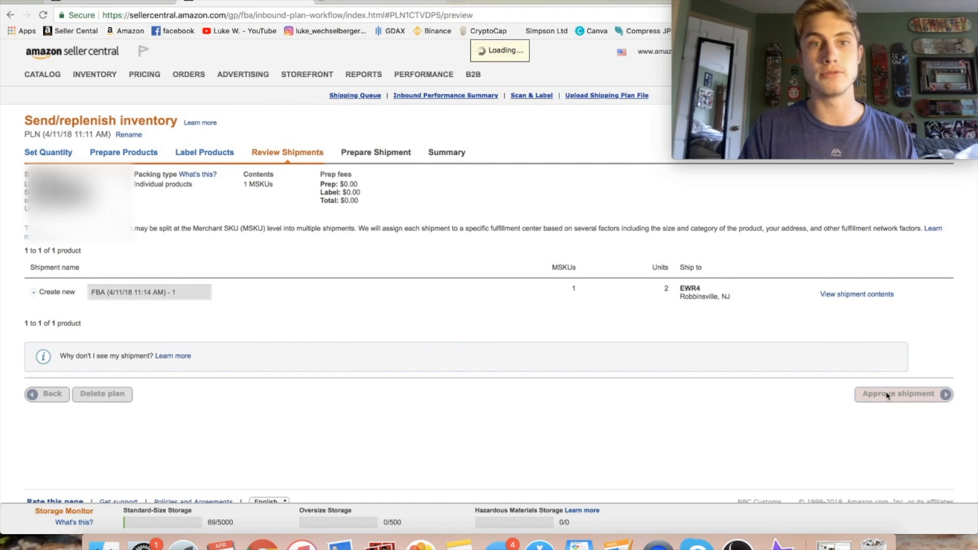
pyautogui.click(844, 261)
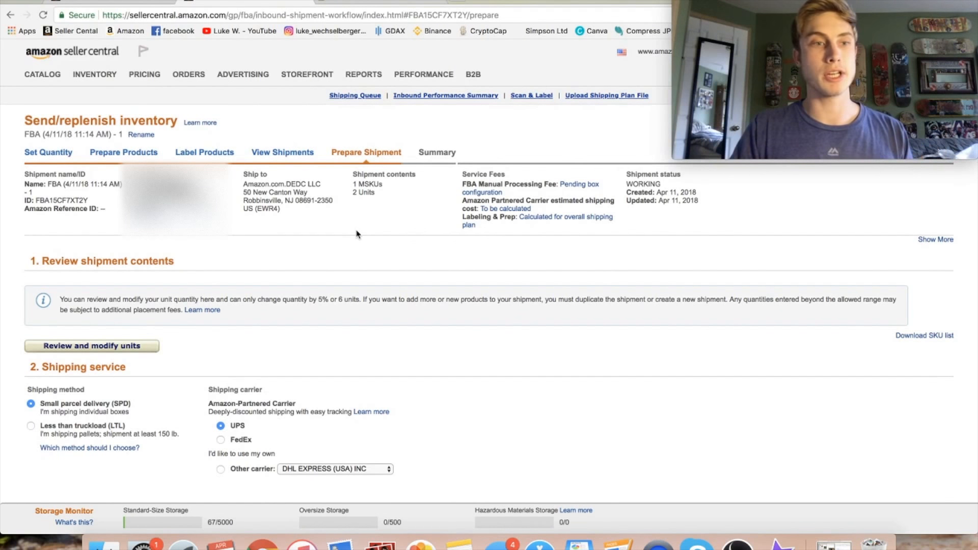
# Set the shipment packing to Everything in one box and review the remaining packing, charges and label sections
pyautogui.scroll(-5, 356, 234)
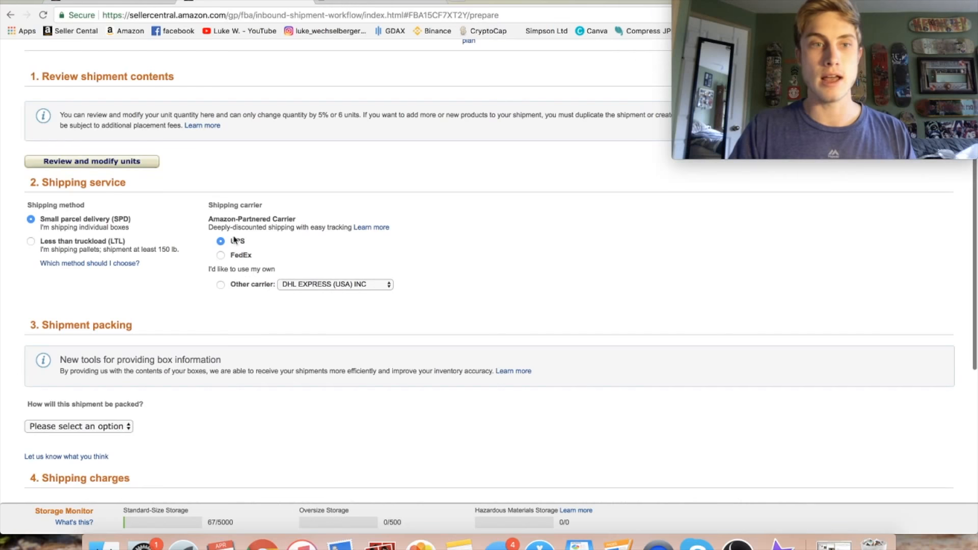
pyautogui.scroll(-3, 201, 332)
pyautogui.click(105, 302)
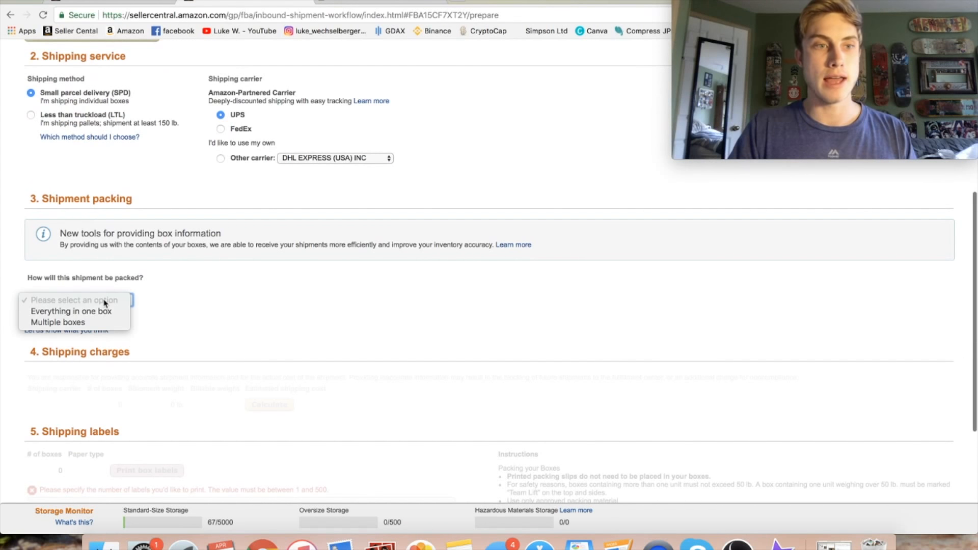
pyautogui.click(97, 314)
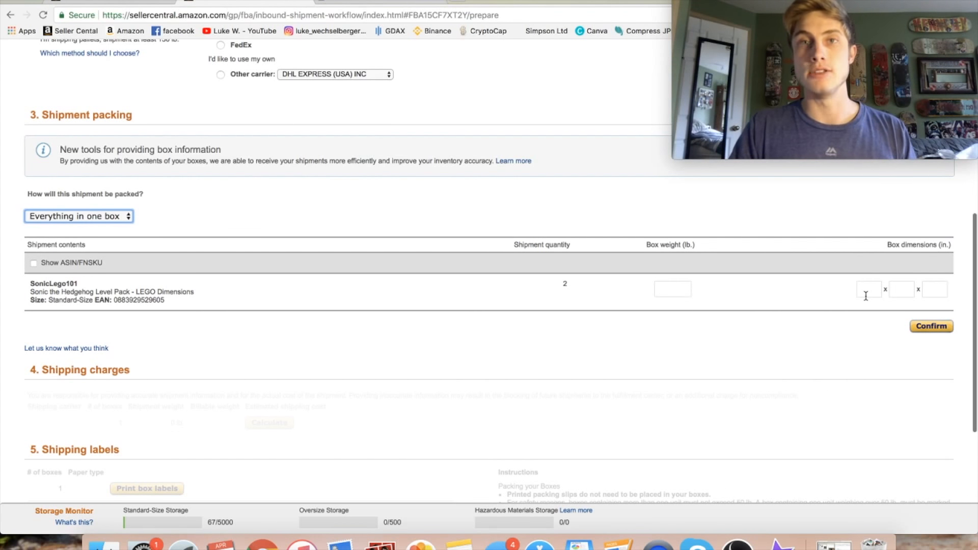
pyautogui.scroll(-1, 935, 286)
pyautogui.scroll(-5, 935, 286)
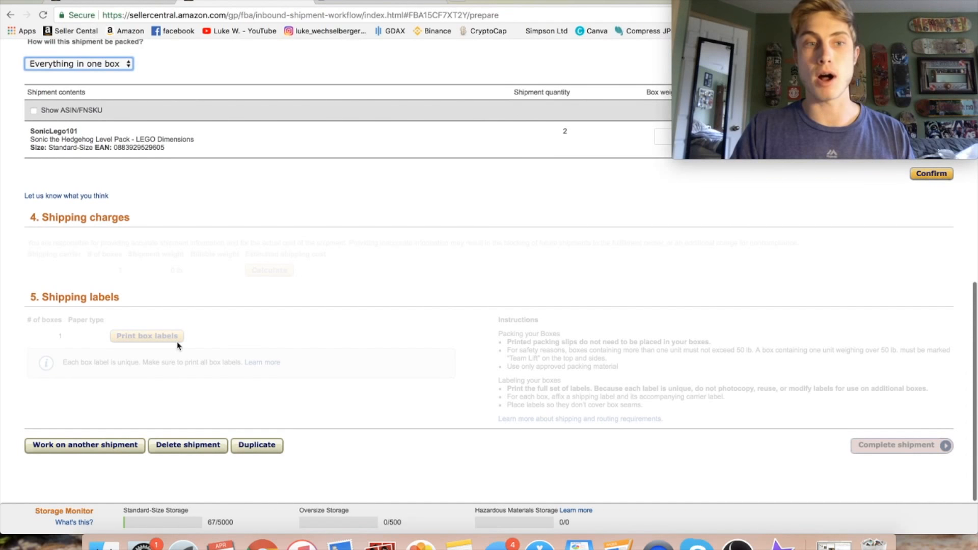
pyautogui.scroll(5, 419, 319)
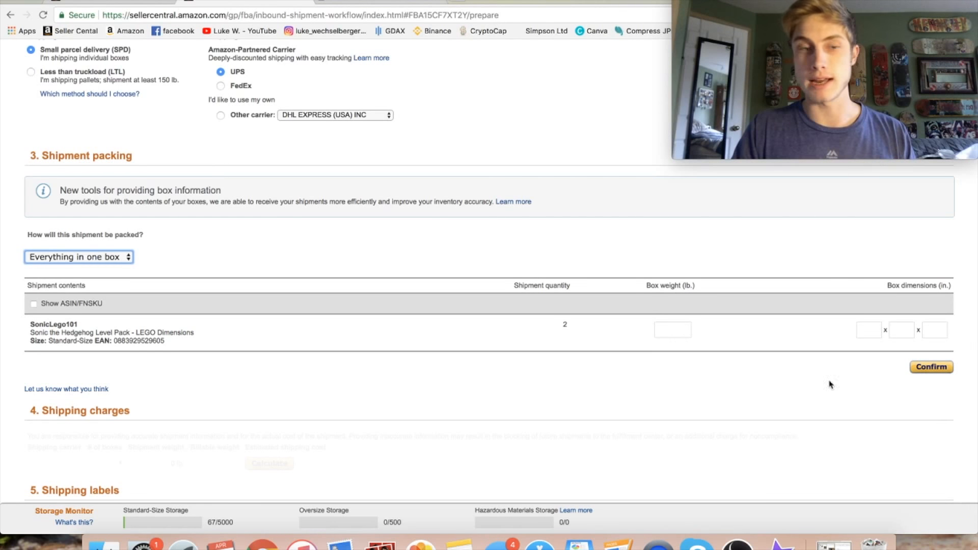
# Examine the shipment's box weight and dimension fields, shipping charges, box label printing section, and packing and labeling instructions
pyautogui.scroll(-3, 617, 435)
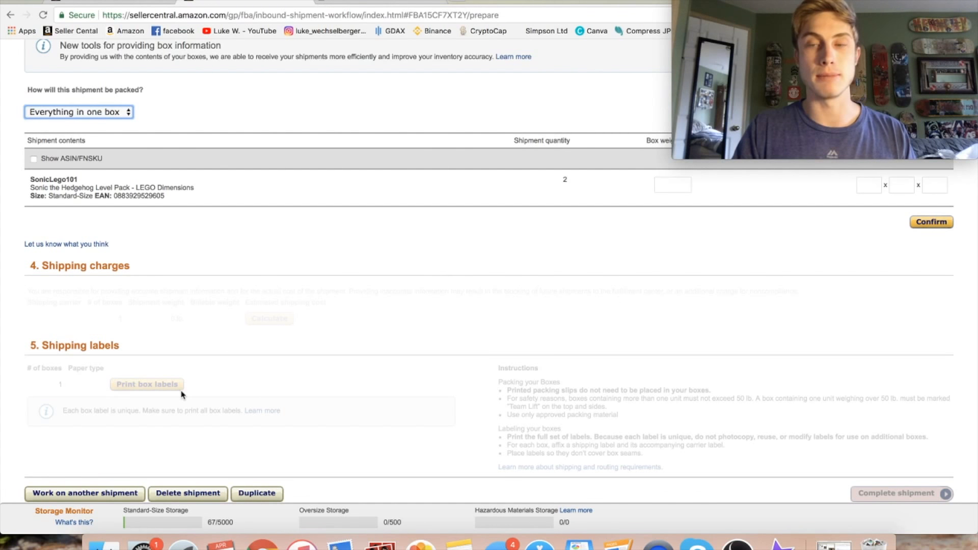
pyautogui.scroll(-3, 181, 393)
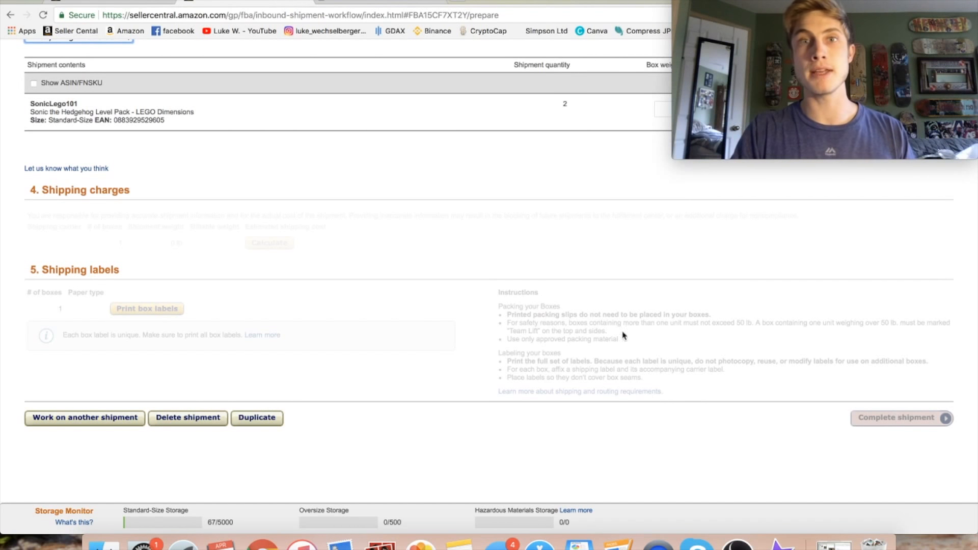
pyautogui.scroll(5, 572, 323)
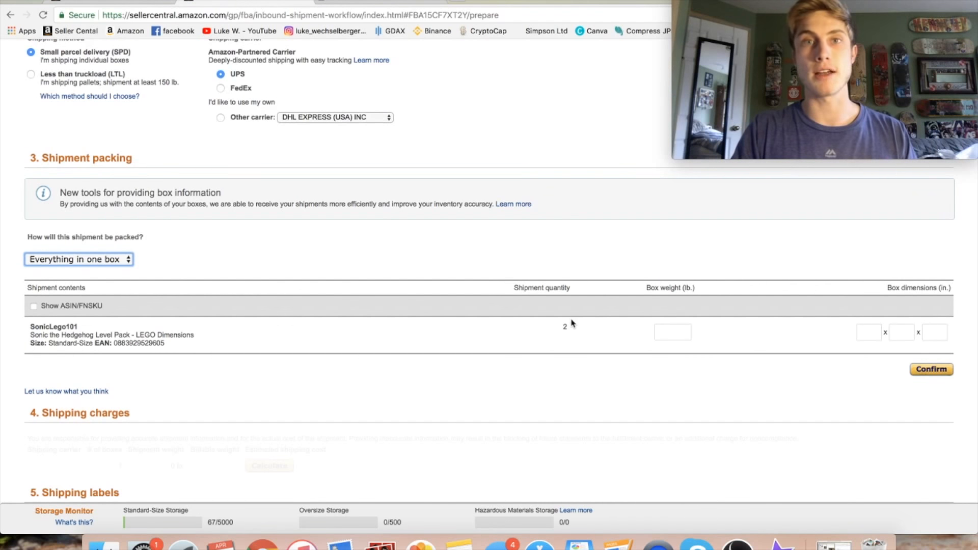
pyautogui.scroll(3, 572, 323)
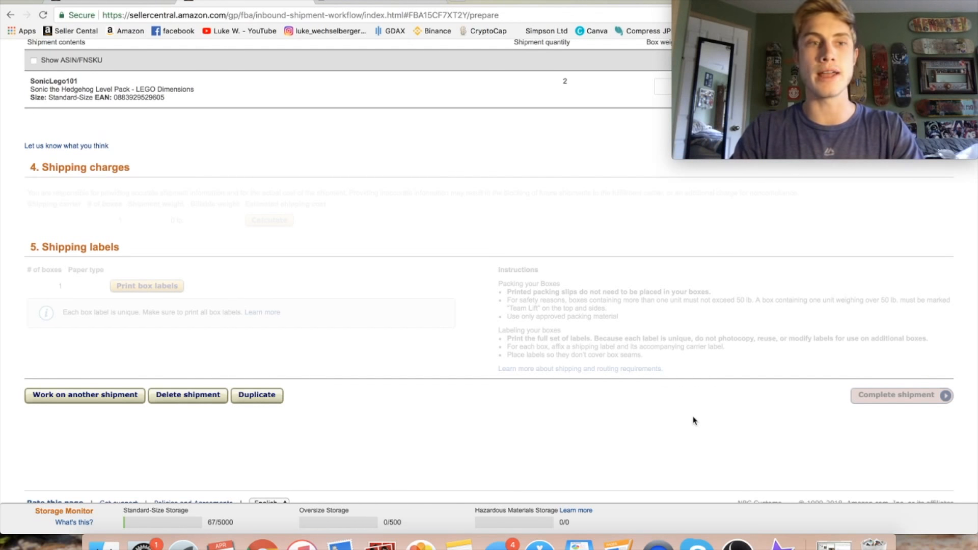
pyautogui.scroll(5, 388, 318)
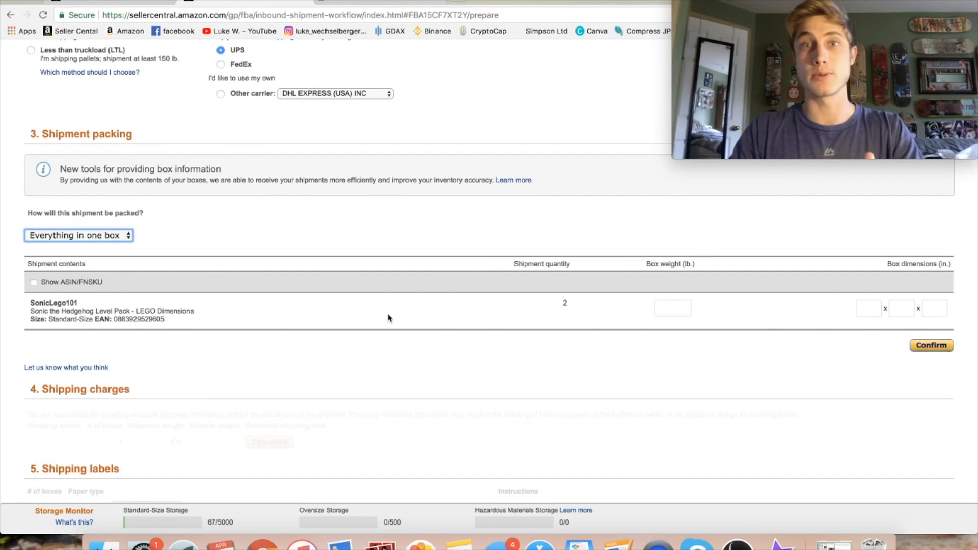
pyautogui.scroll(3, 388, 318)
pyautogui.scroll(-10, 388, 318)
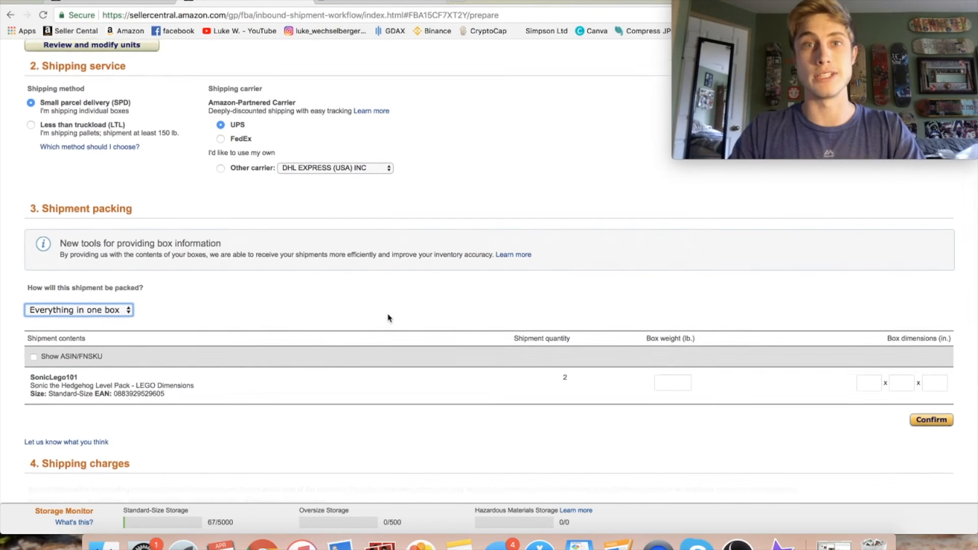